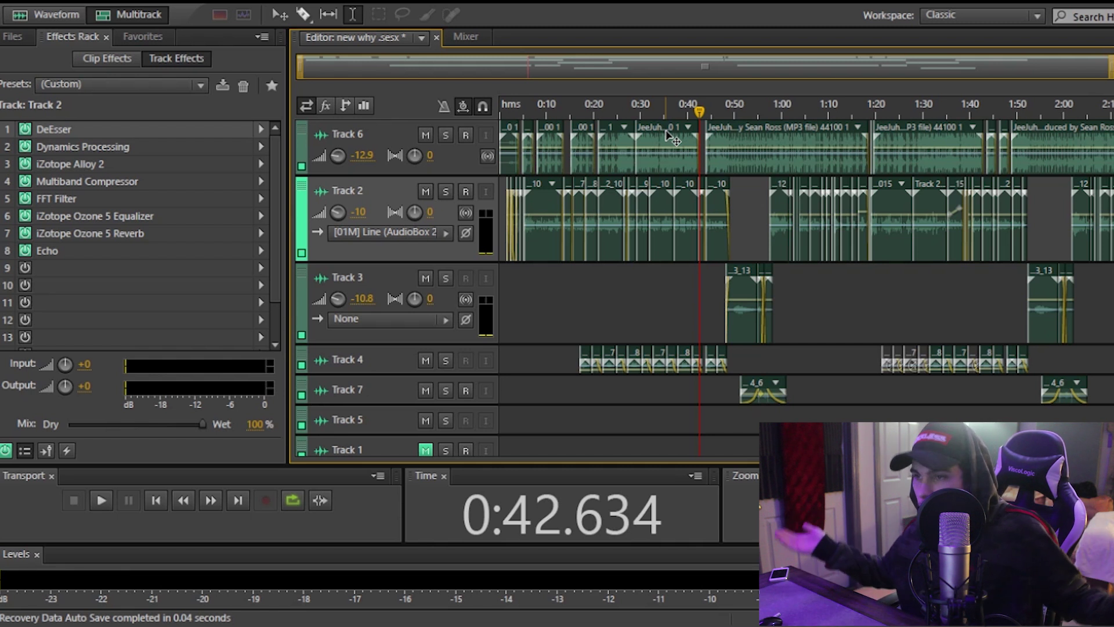
Select Track 6 and Track 2 in turn, and inspect the track EQ curves of Track 2 and Track 4.
click(387, 137)
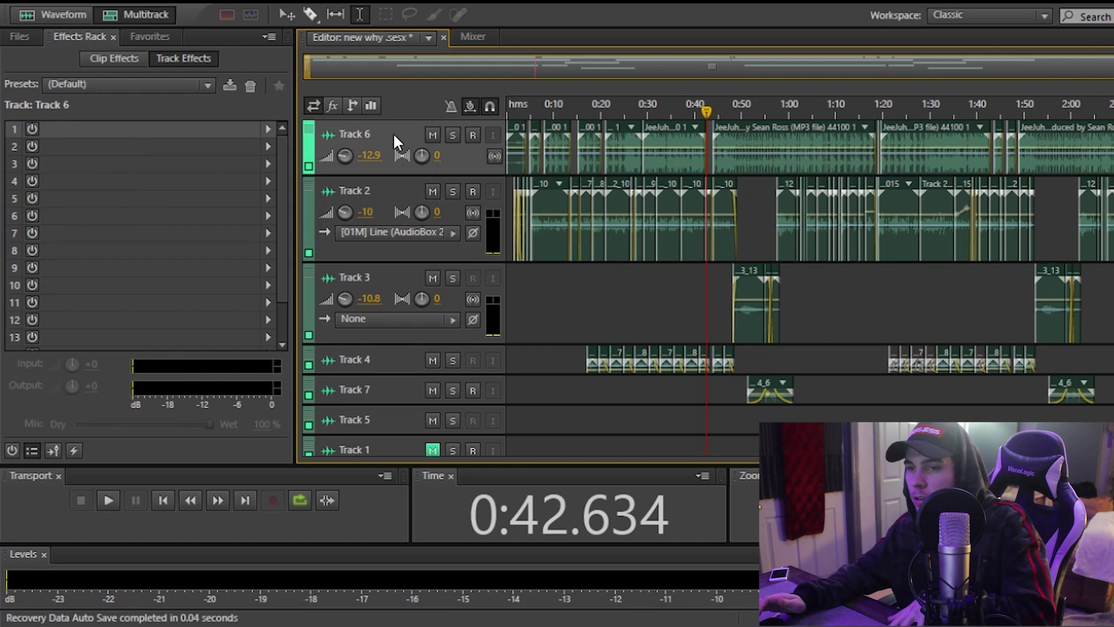
click(386, 189)
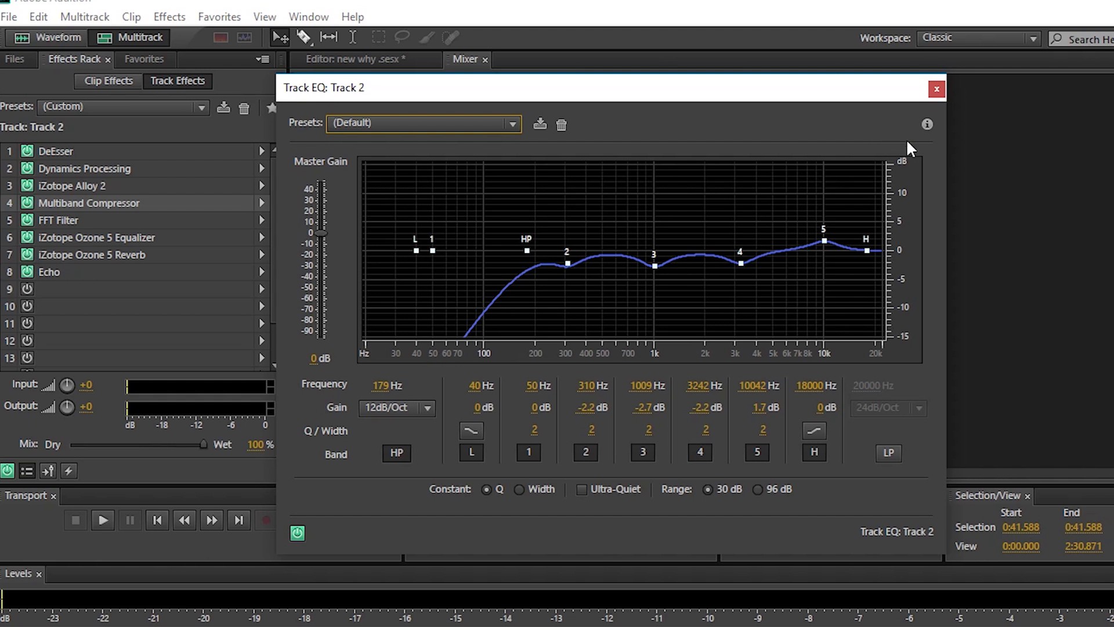
click(937, 89)
click(600, 349)
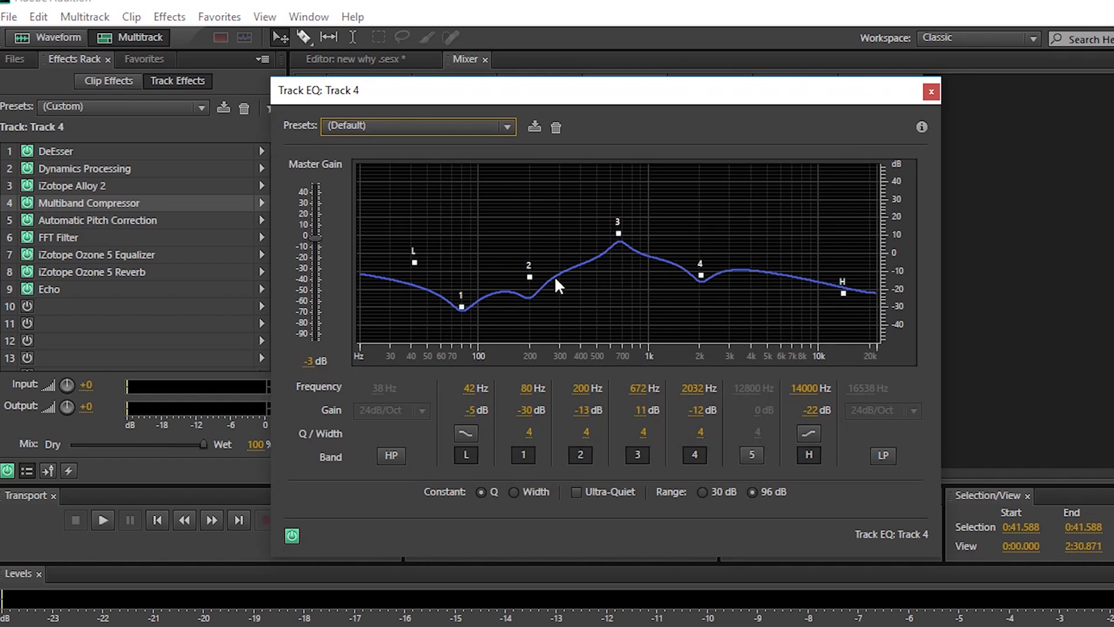
click(931, 91)
Return to the multitrack editor and listen to Track 4 in solo during playback from about 0:26.
click(348, 60)
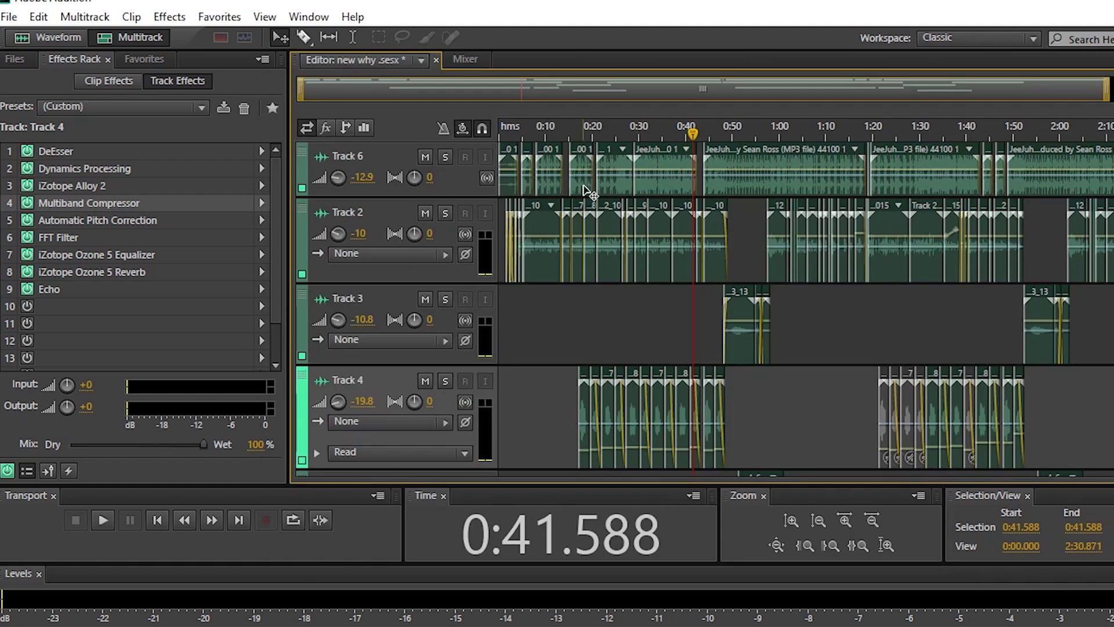
click(444, 381)
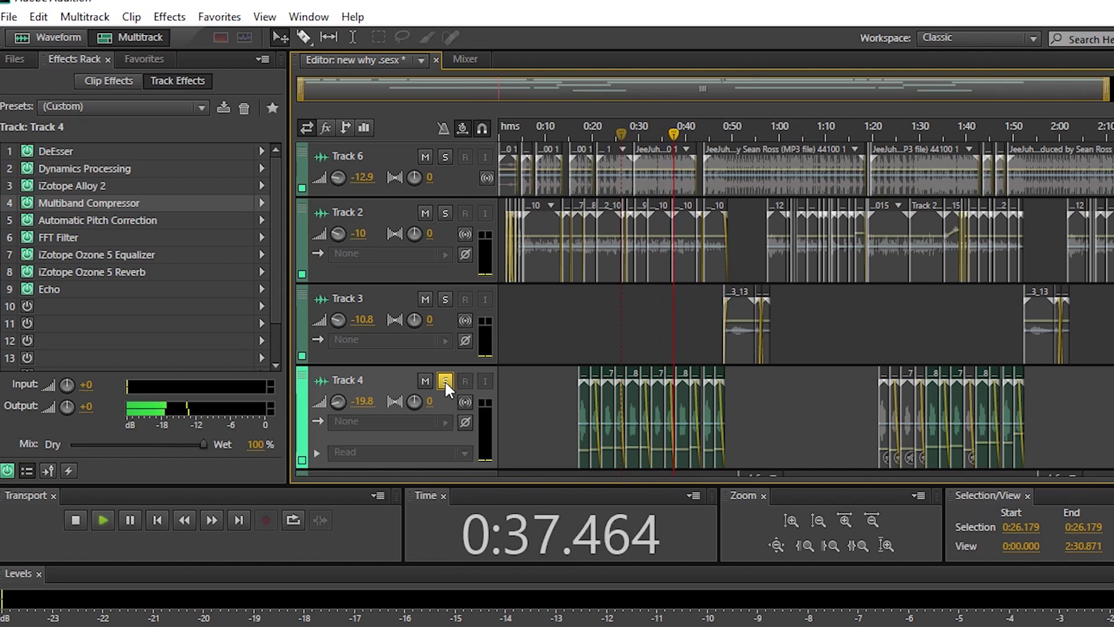
key(space)
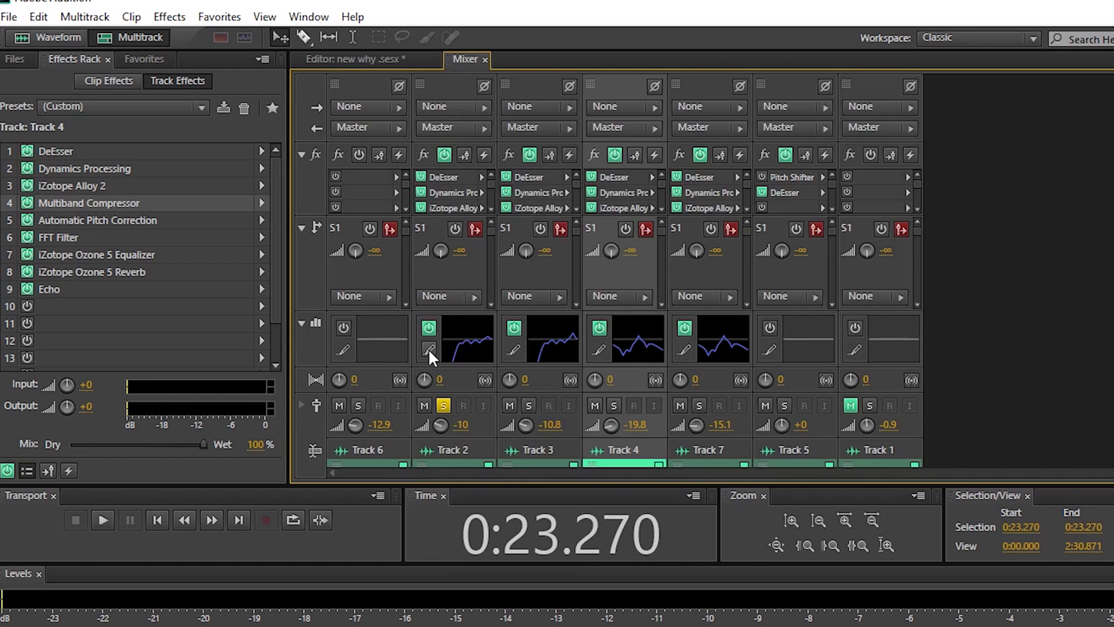
Inspect Track 2's track EQ and listen to the full mix from 0:23.270 to about 0:32.
click(429, 348)
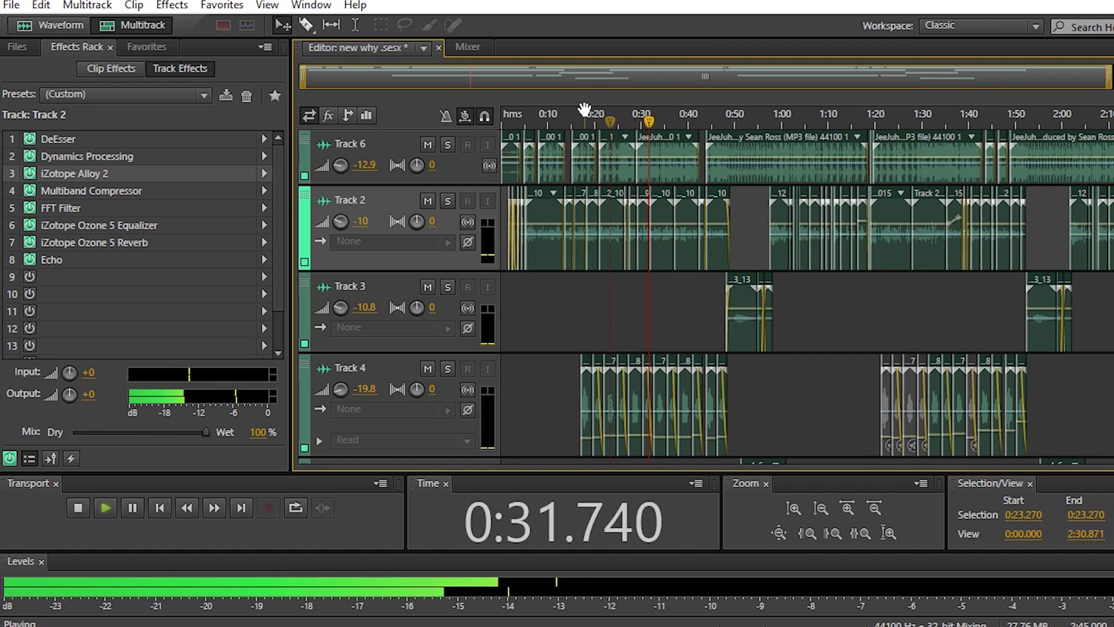
key(space)
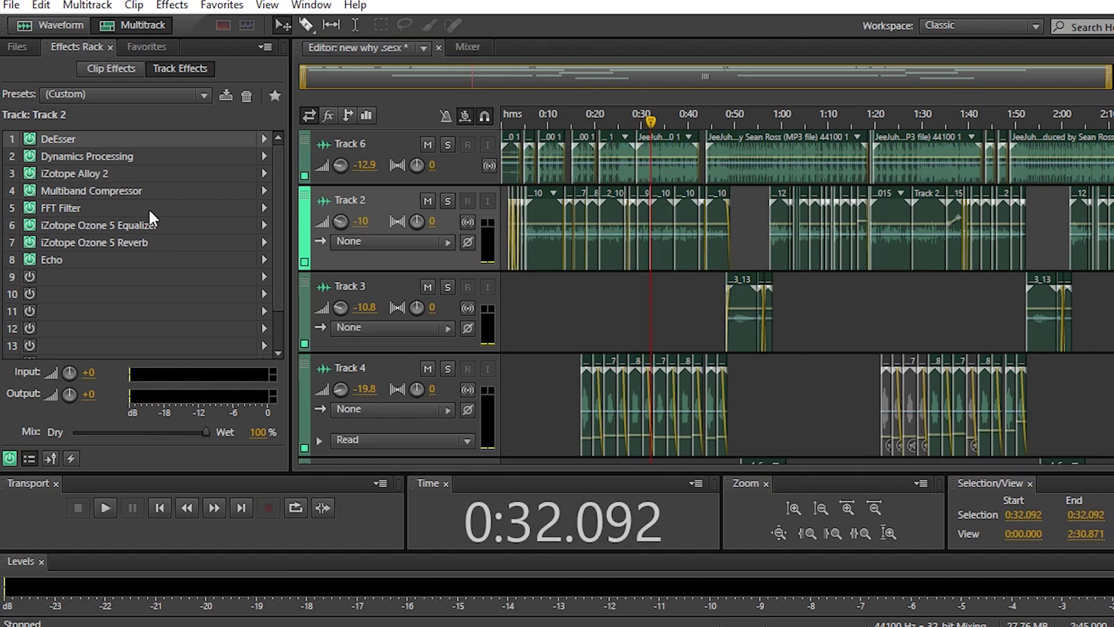
Apply the Male Voice DeEsser preset to the DeEsser effect on Track 2 and close its settings.
double_click(196, 139)
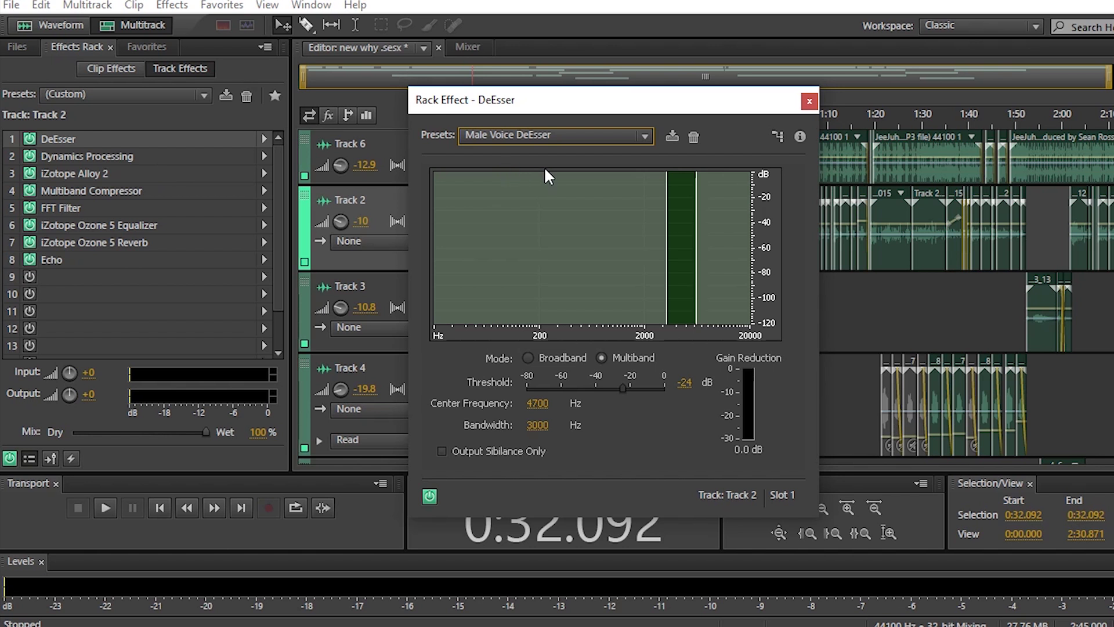
click(534, 135)
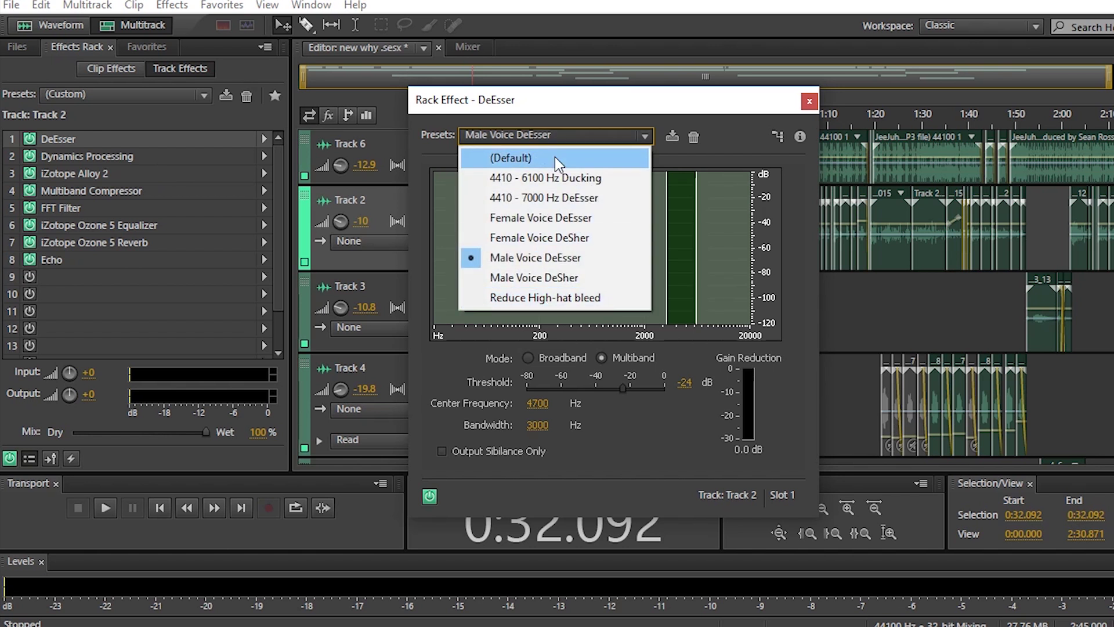
click(580, 258)
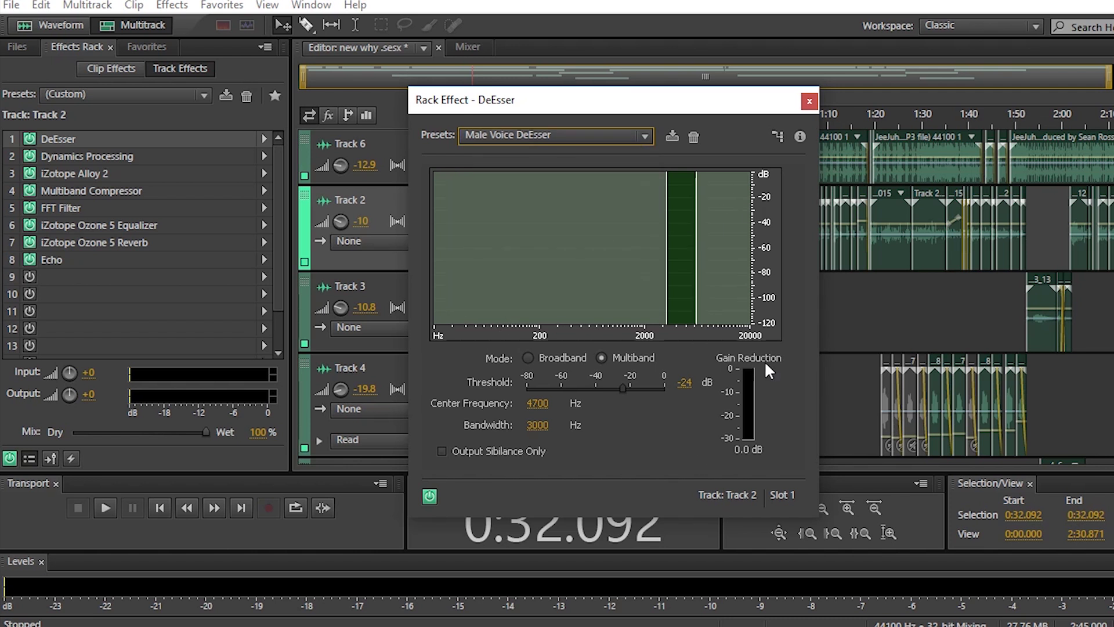
click(810, 101)
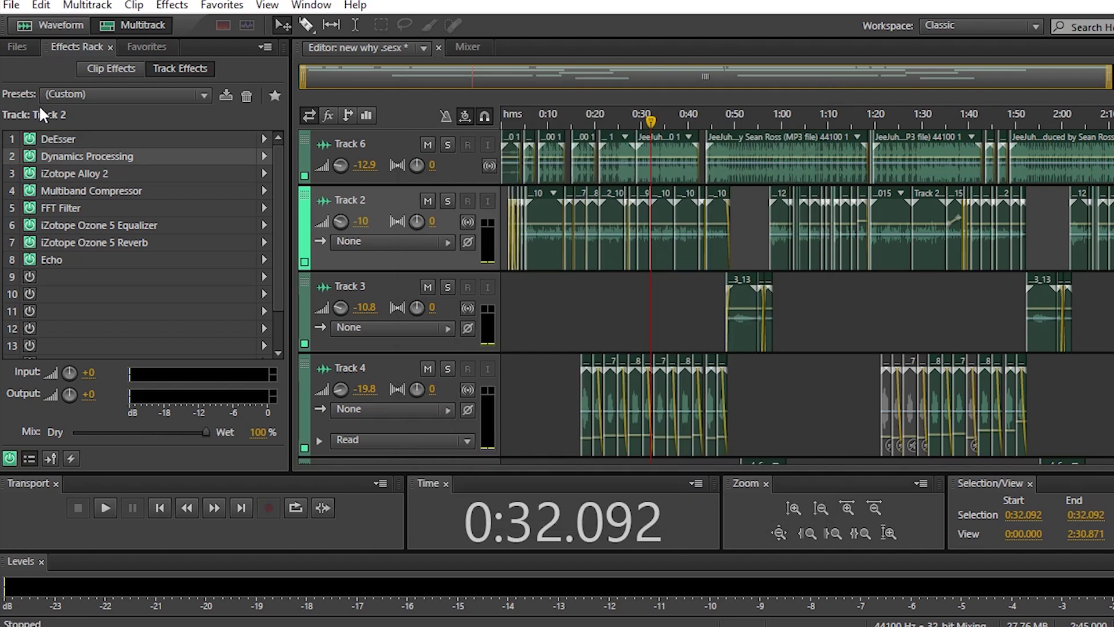
Apply the Classic Soft Knee preset to the Dynamics Processing effect on Track 2 and close its settings.
double_click(157, 156)
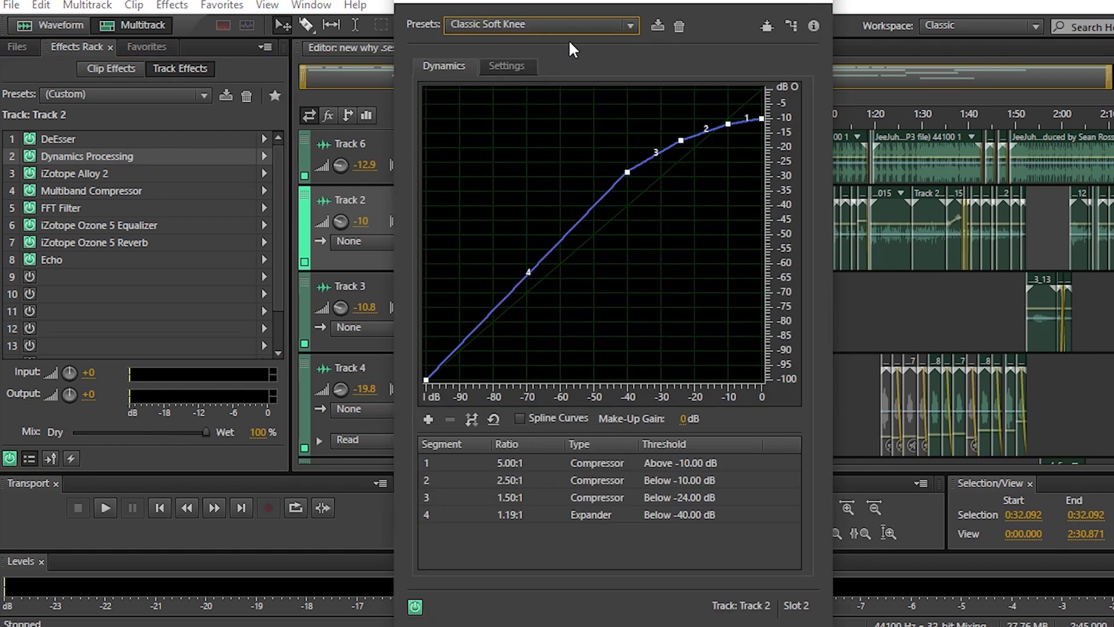
click(556, 25)
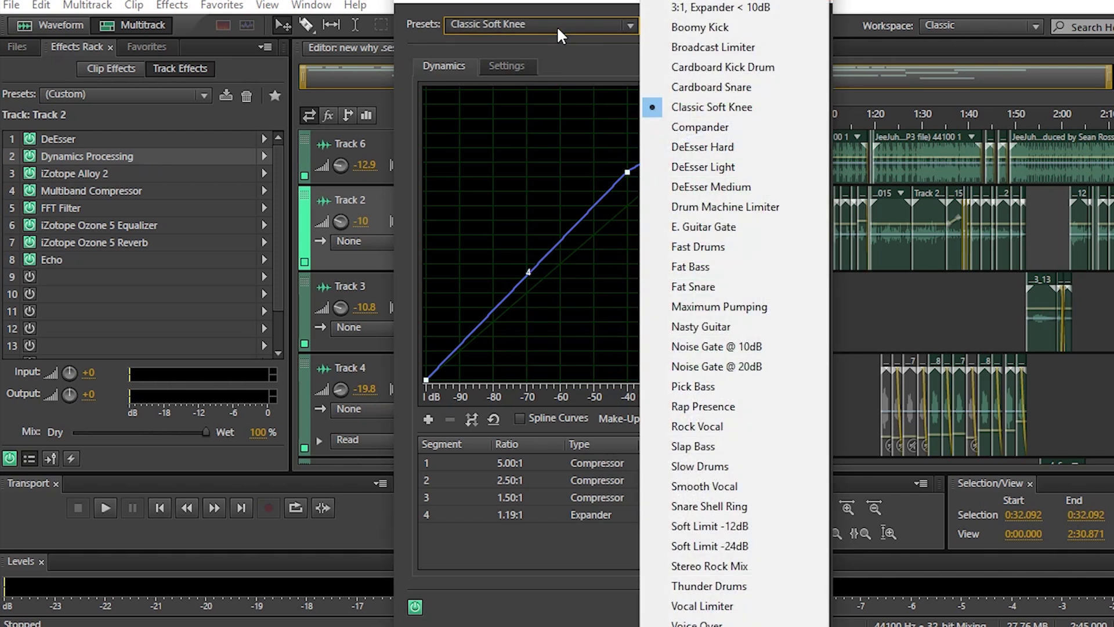
click(716, 114)
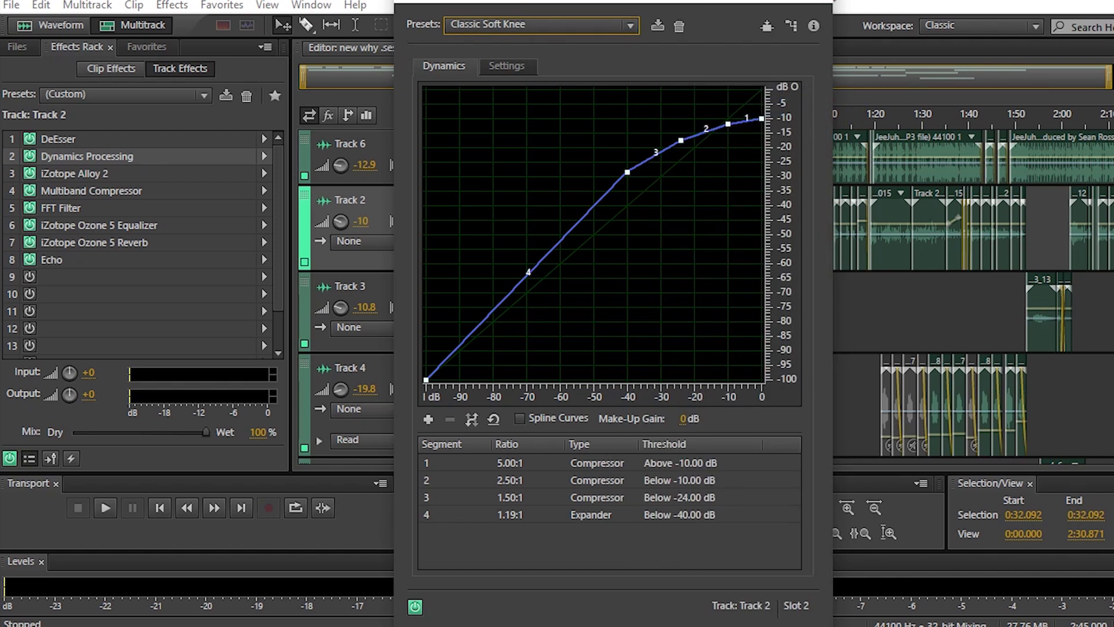
click(820, 1)
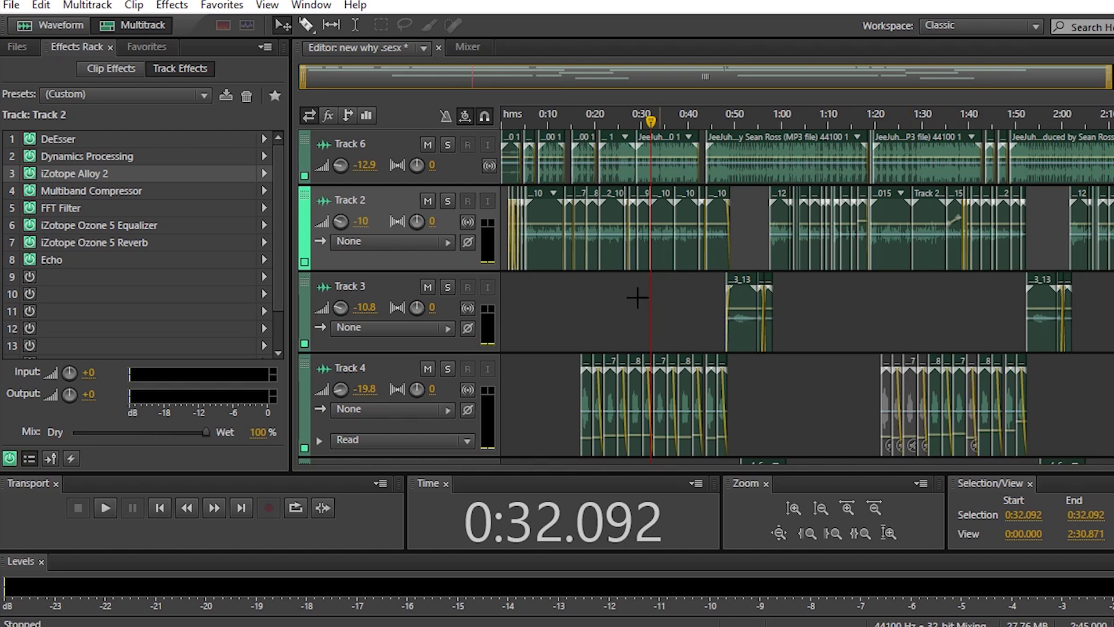
Inspect the iZotope Alloy 2 and Multiband Compressor settings in Track 2's effects rack.
click(84, 174)
double_click(82, 171)
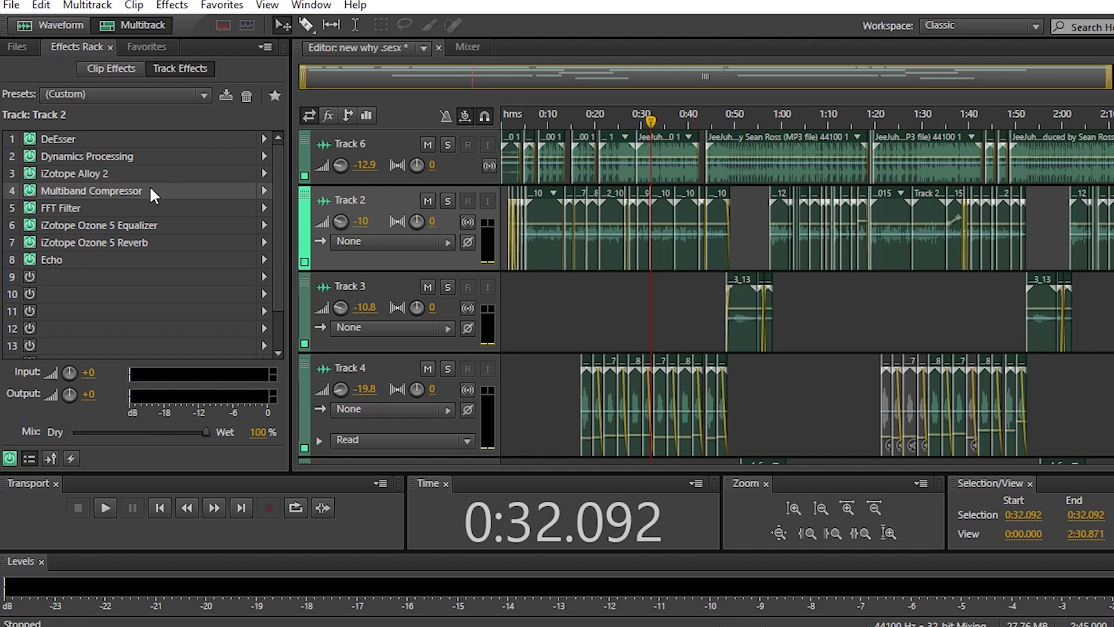
double_click(151, 190)
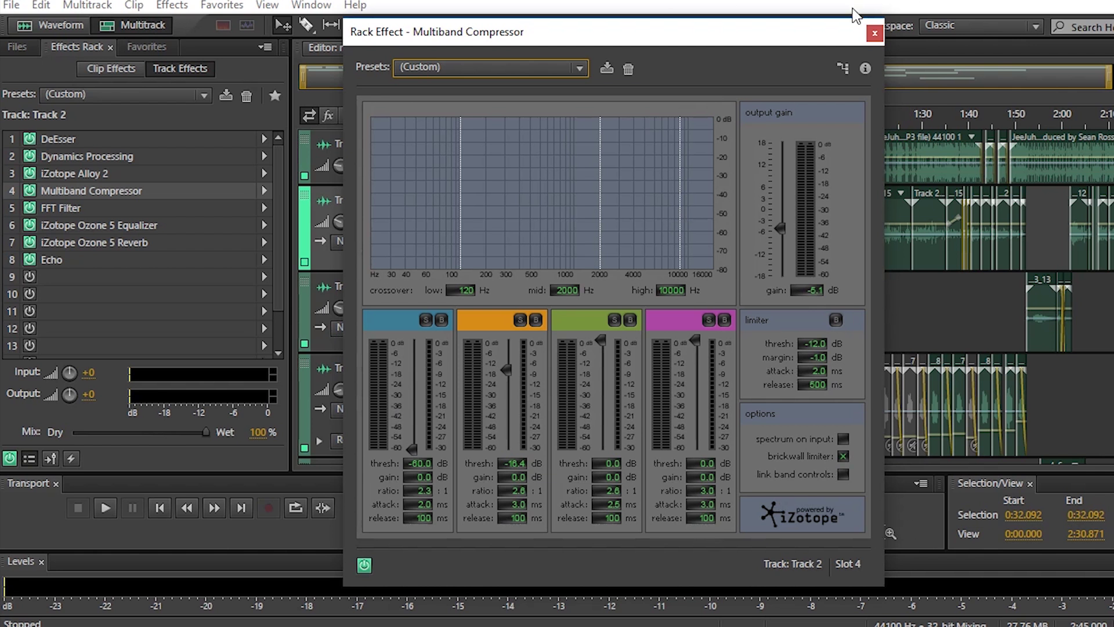
click(874, 34)
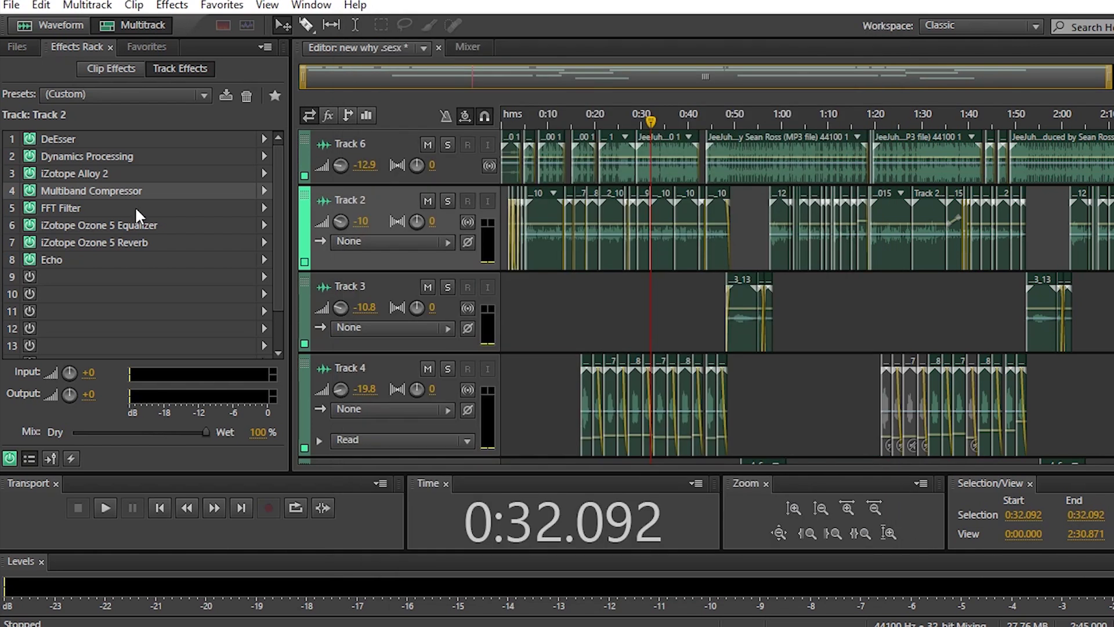
Inspect the FFT Filter curve and the iZotope Ozone 5 Equalizer bands on Track 2.
double_click(136, 210)
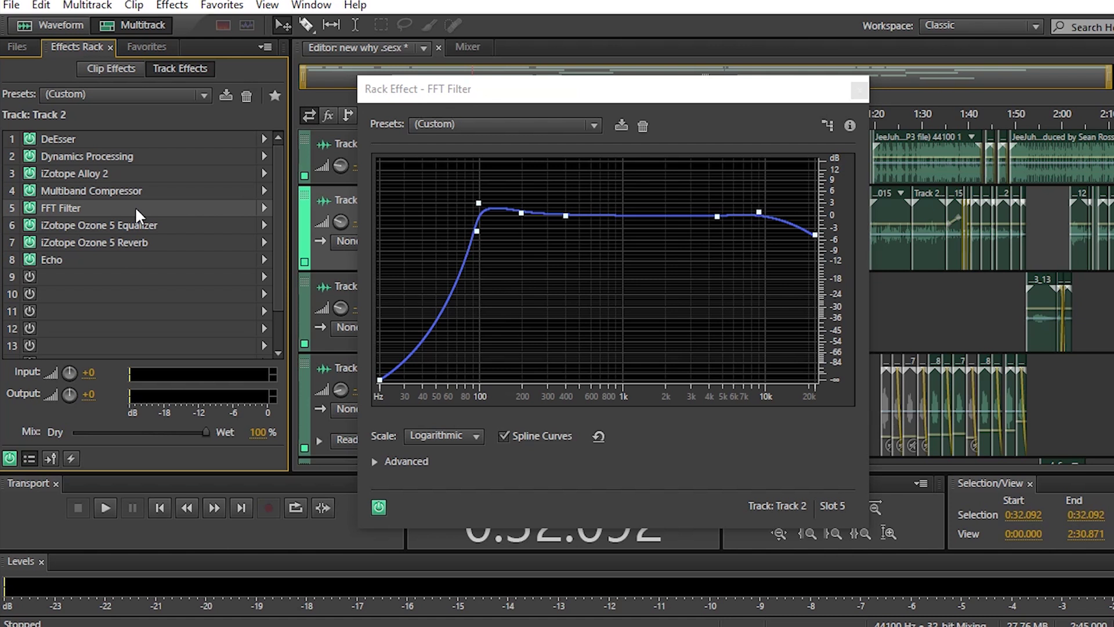
click(860, 90)
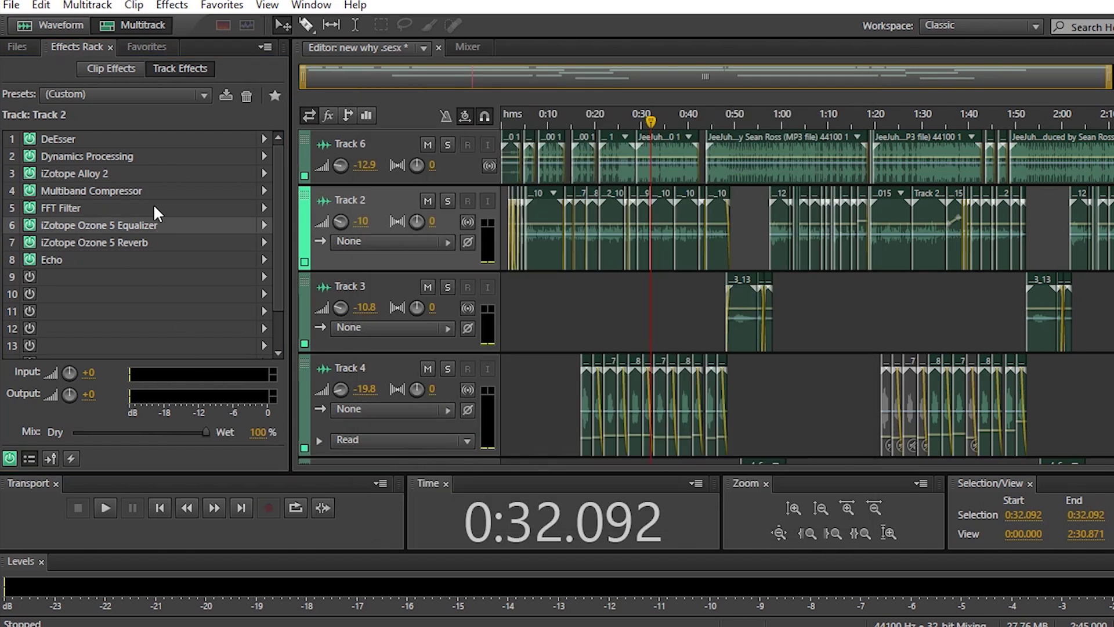
double_click(154, 225)
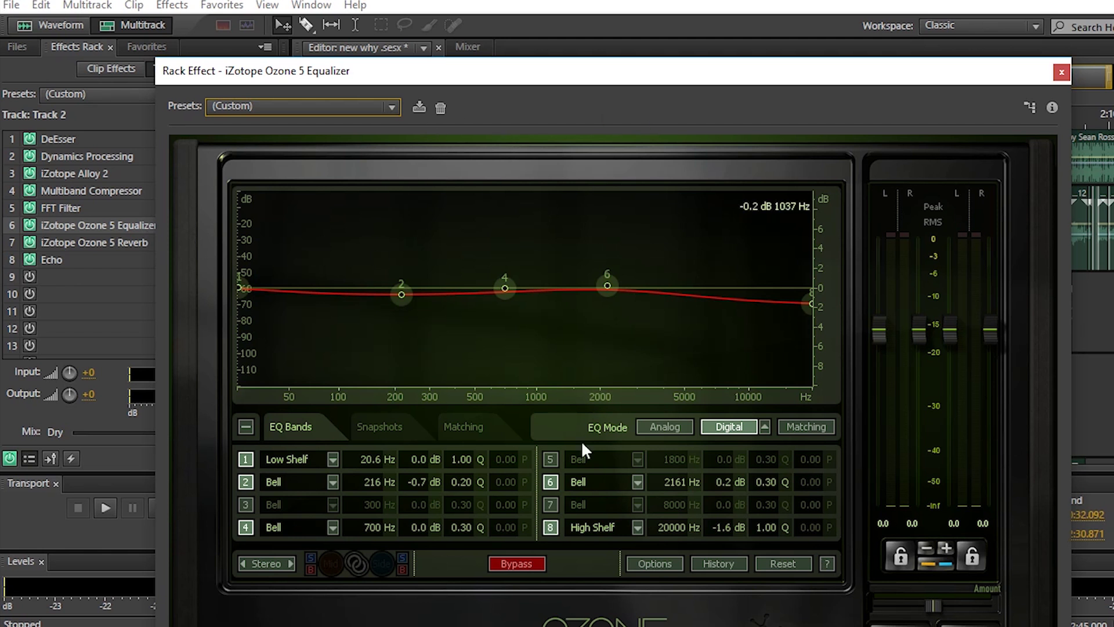
click(1062, 72)
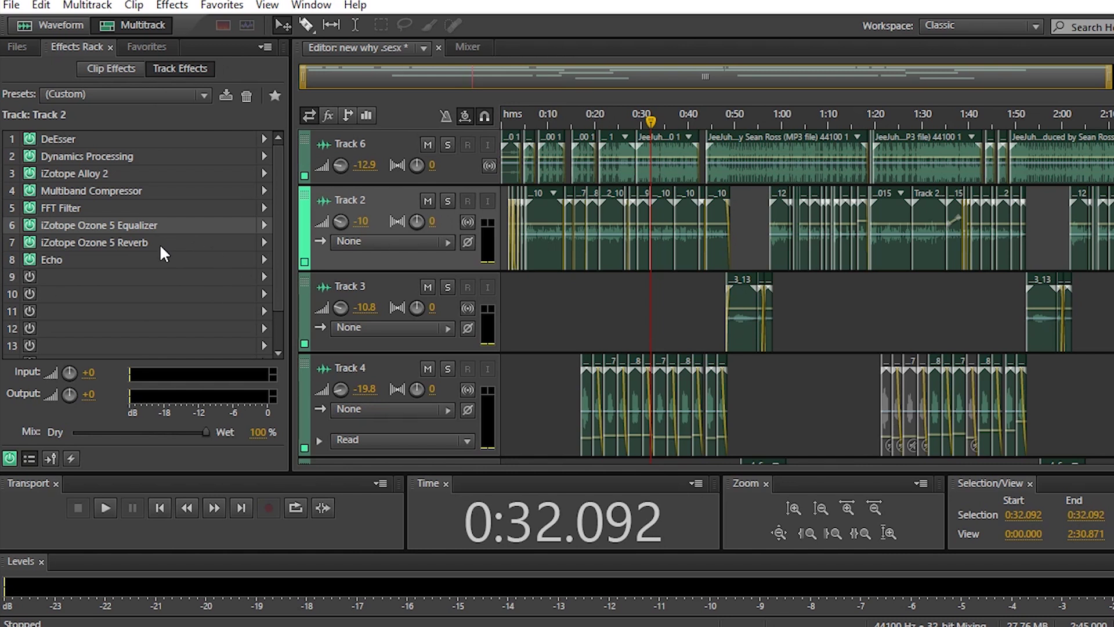
Inspect the iZotope Ozone 5 Reverb and Echo settings on Track 2.
double_click(161, 248)
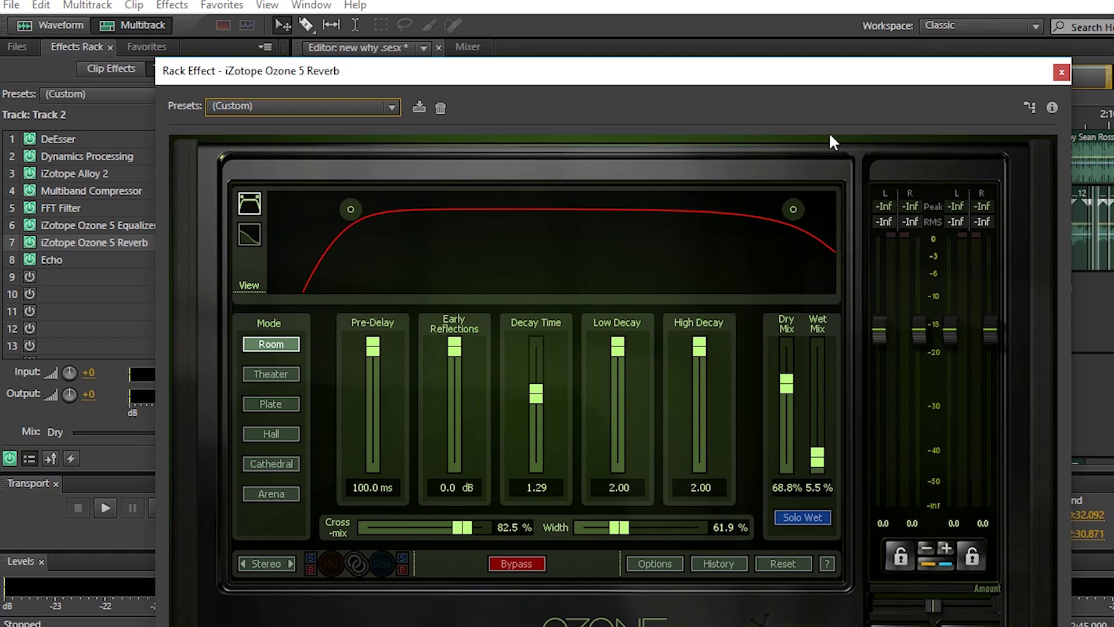
click(1061, 73)
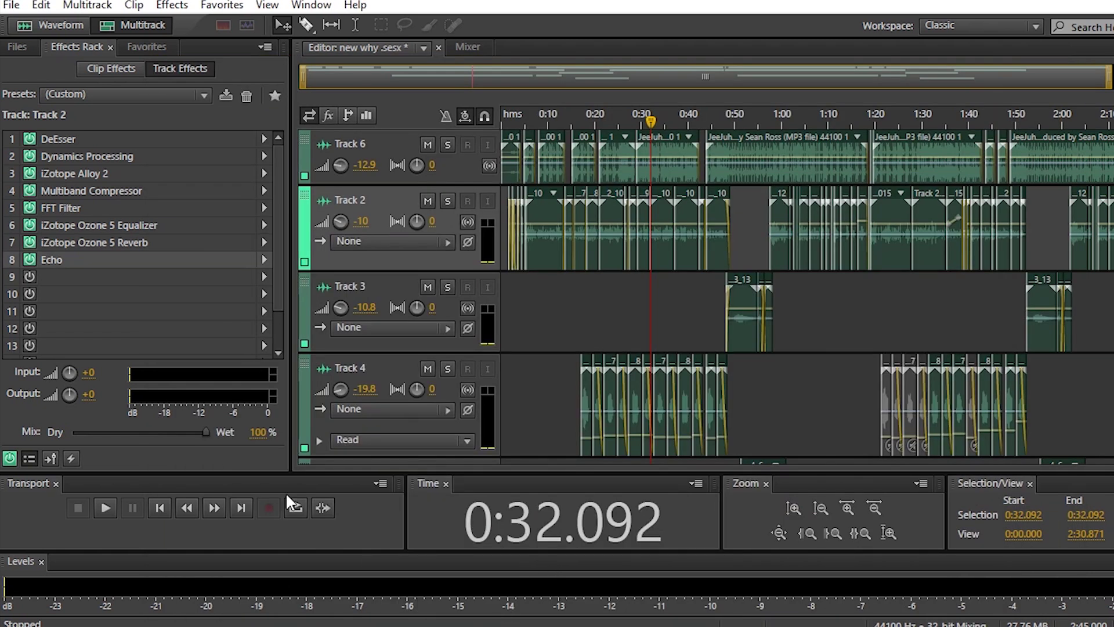
double_click(169, 259)
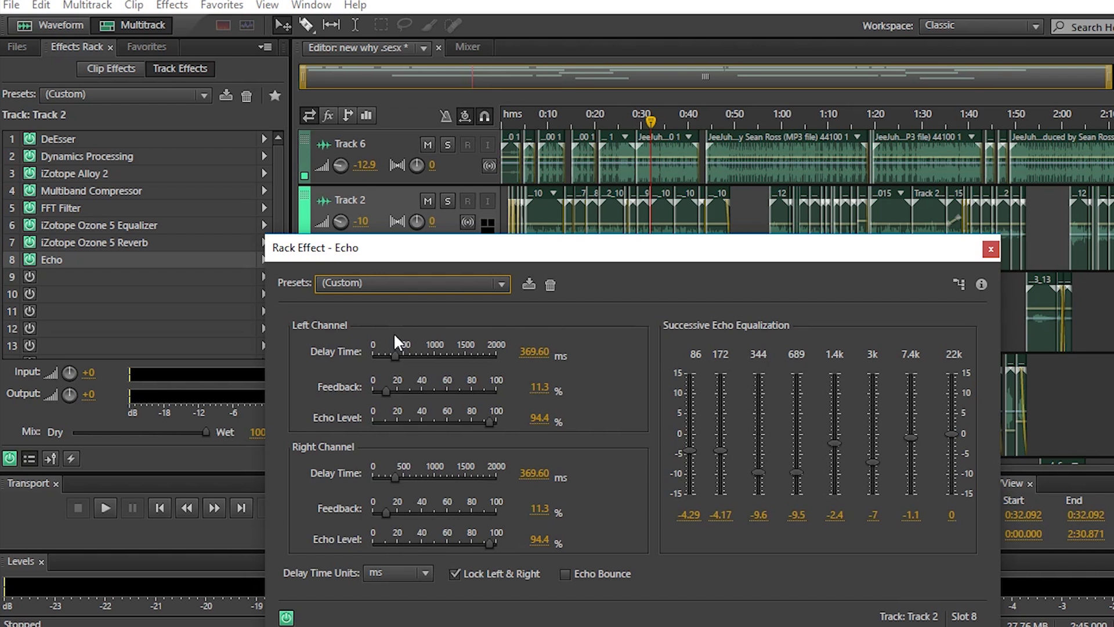
click(990, 249)
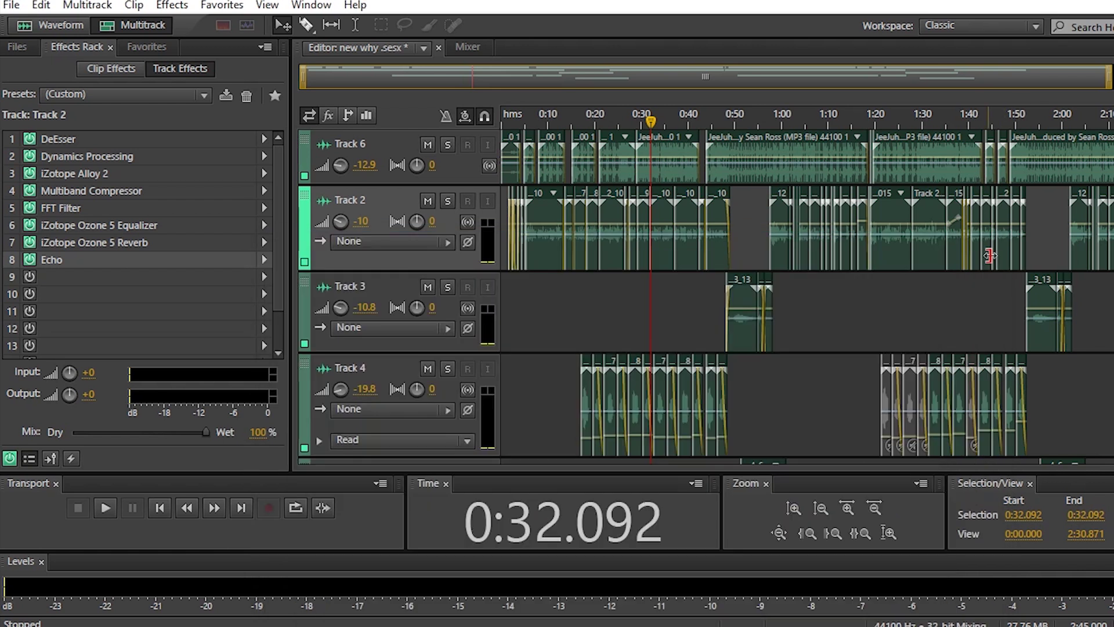
Listen to the Track 3 section from 0:47.898 and open that track's Automatic Pitch Correction settings.
click(724, 123)
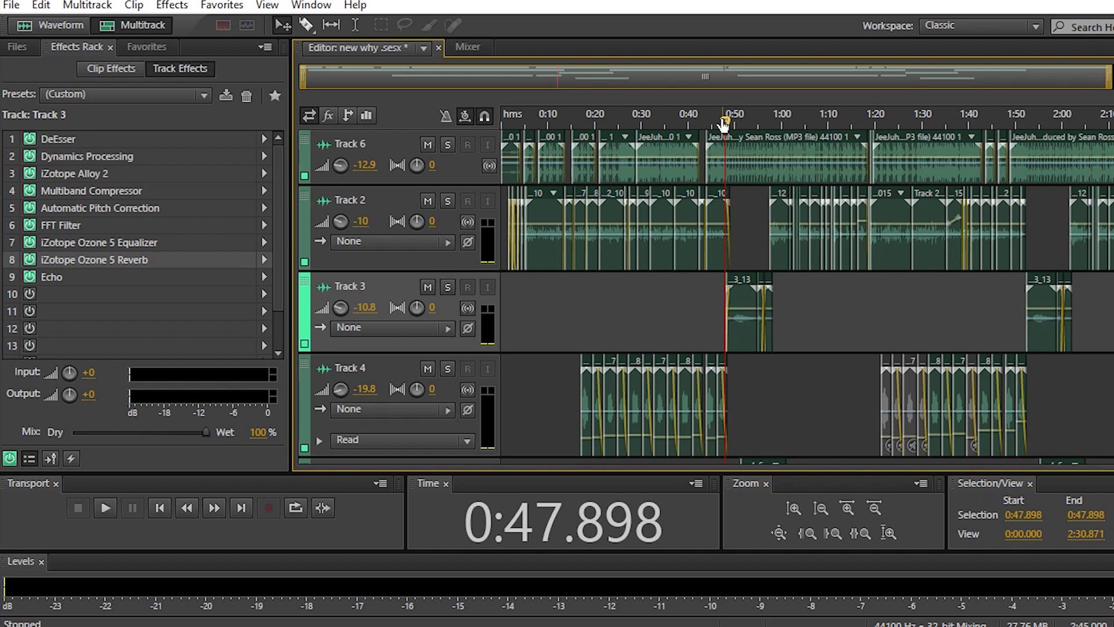
key(space)
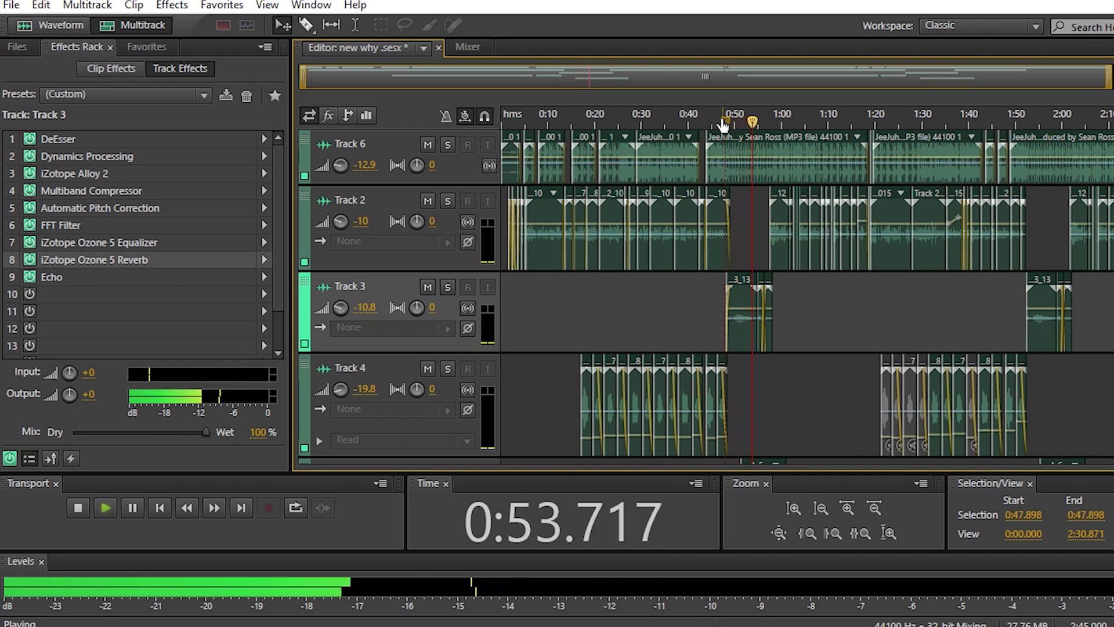
key(space)
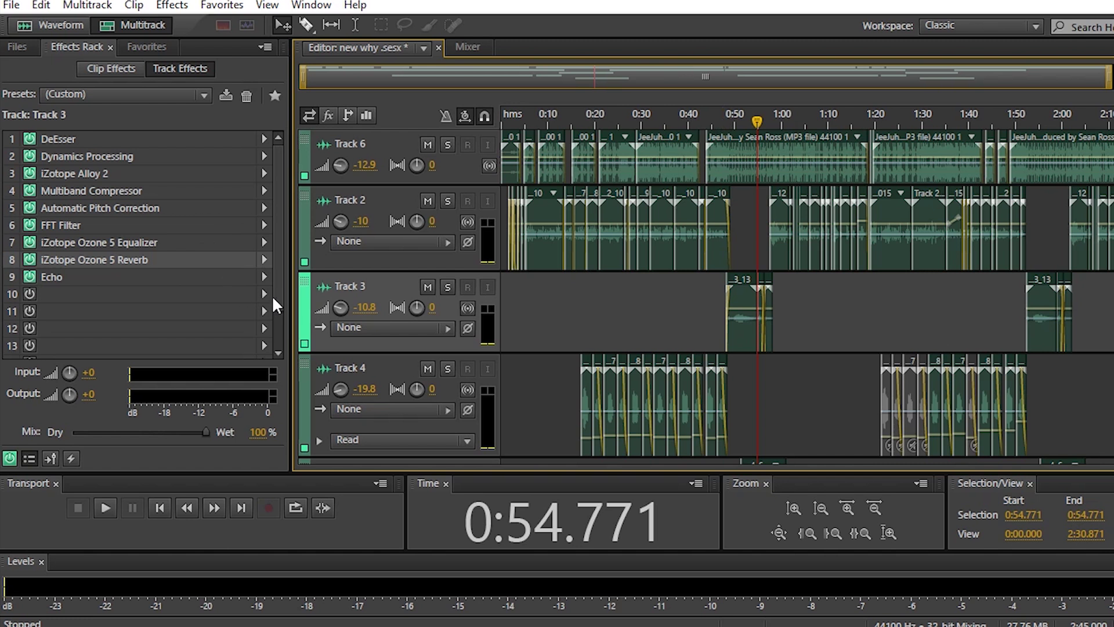
double_click(100, 210)
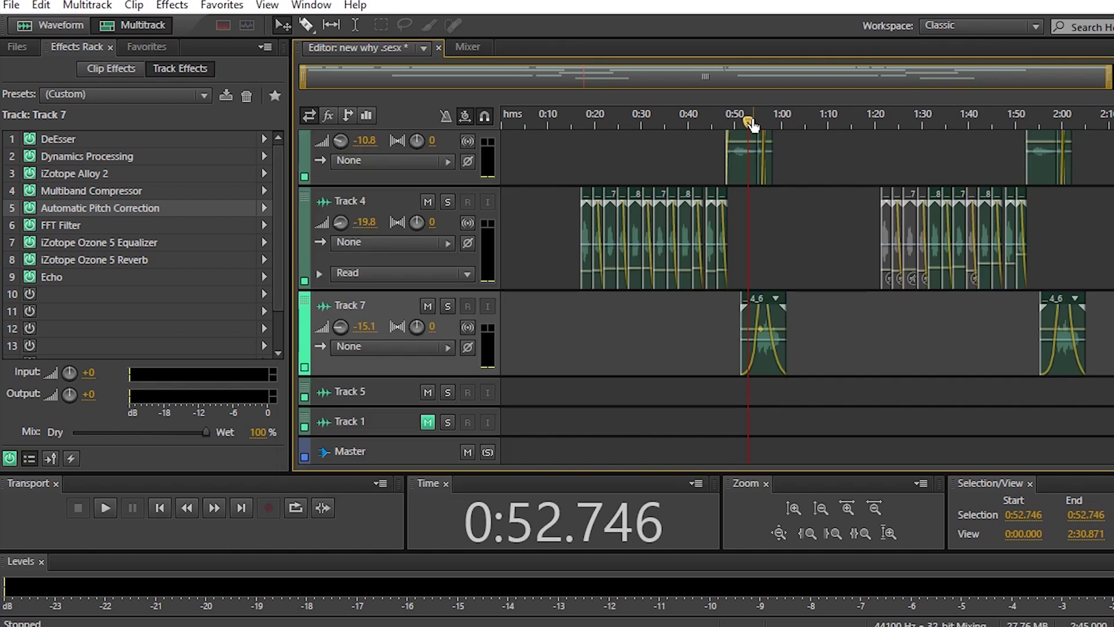
Solo Track 7 and listen to its first clip during playback from 0:52.746 to about 1:00.
key(space)
click(448, 306)
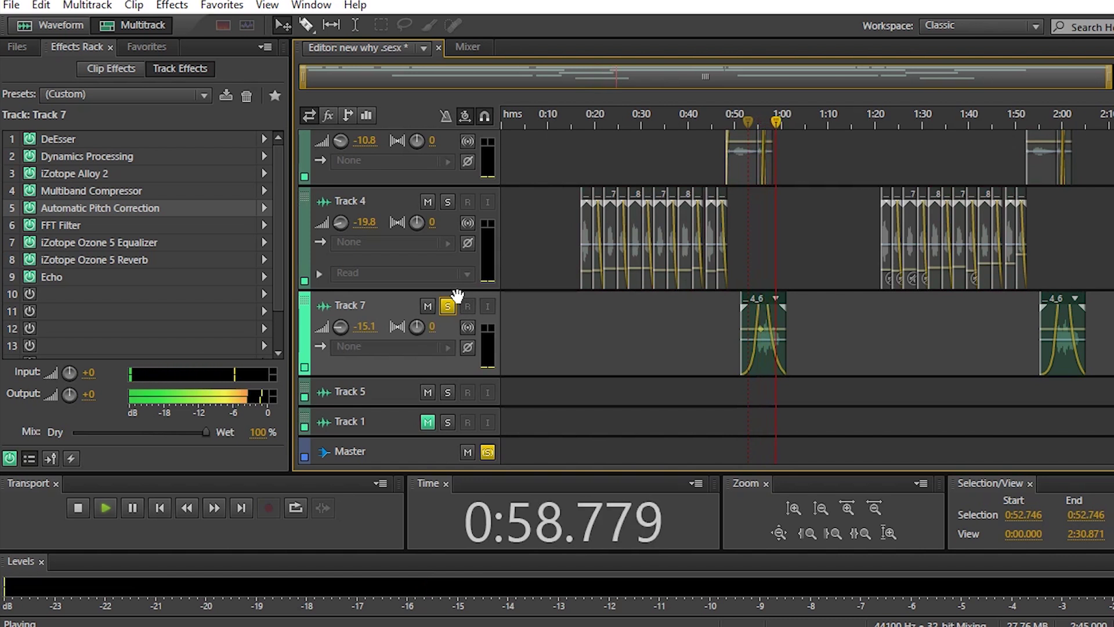
key(space)
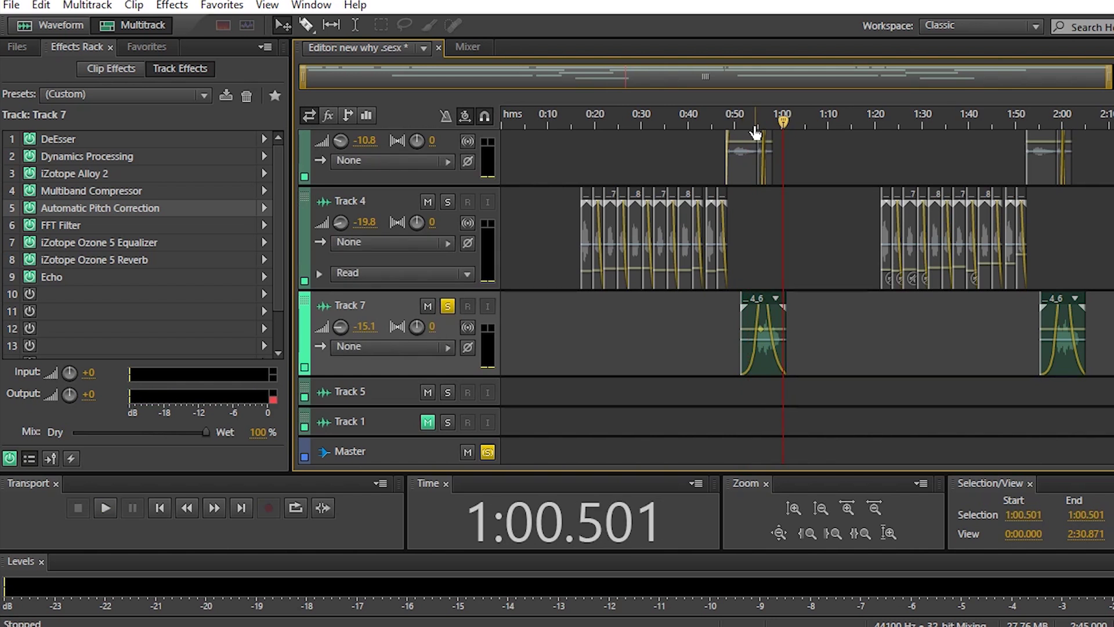